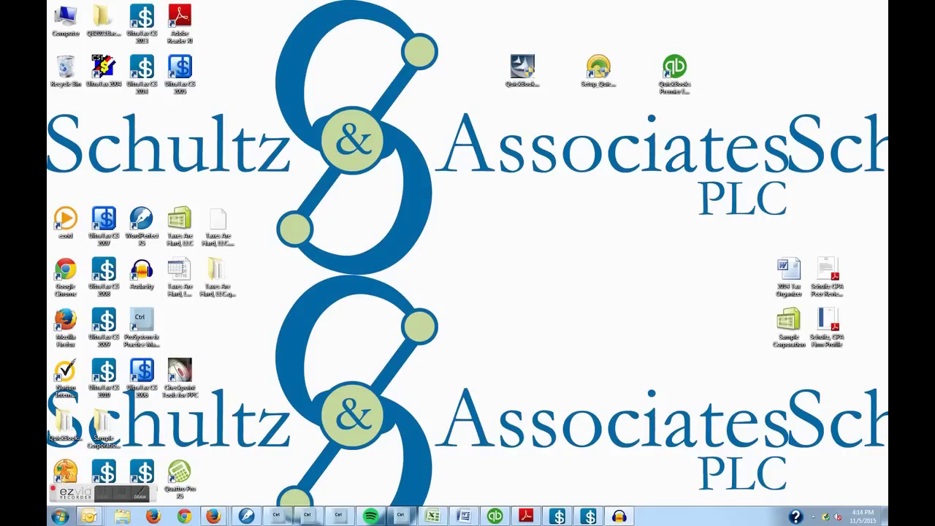
Step: Launch Audacity from its desktop shortcut, then switch back to QuickBooks Premier
double_click(155, 281)
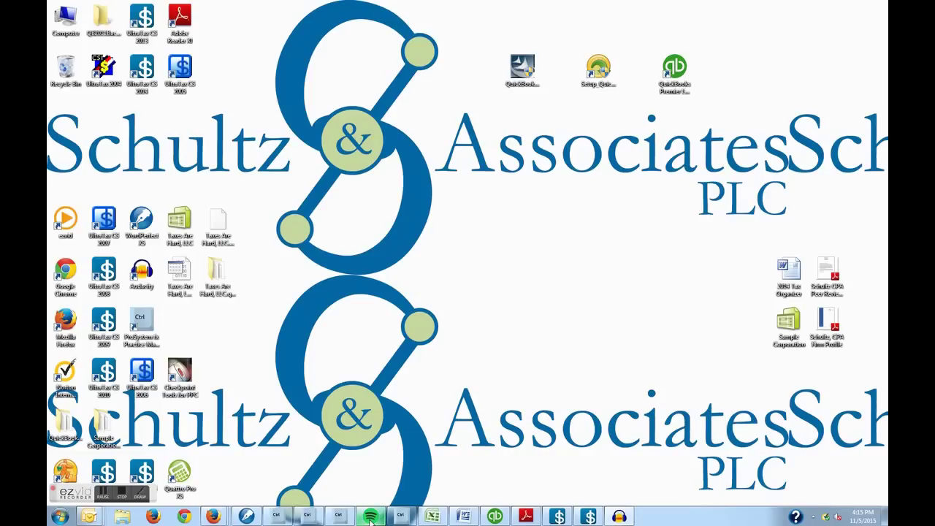
mouse_move(370, 518)
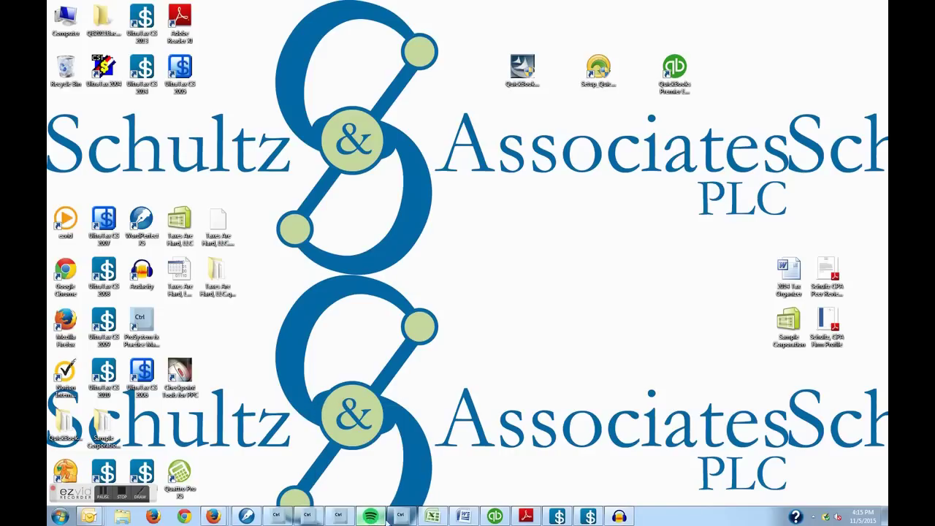
left_click(494, 517)
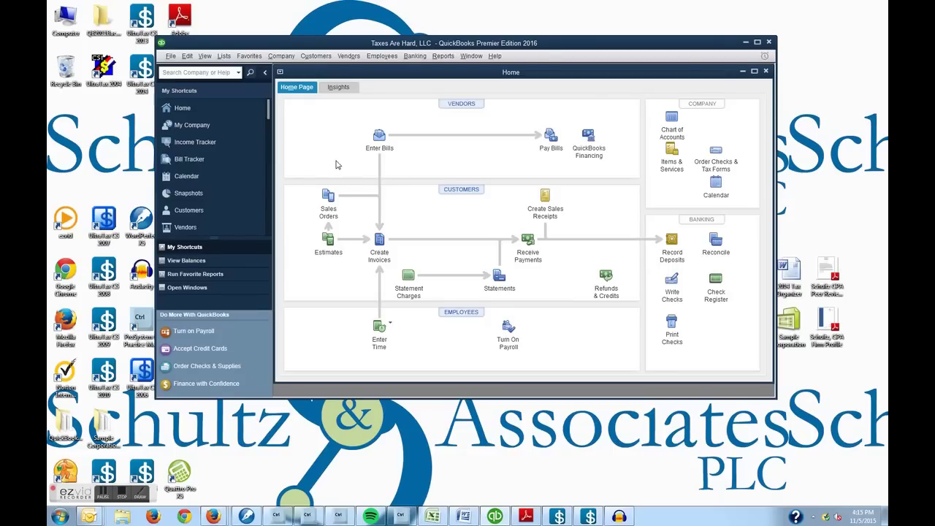
Step: Open the Vendor Center from the Vendors menu and show the New Vendor options
left_click(347, 60)
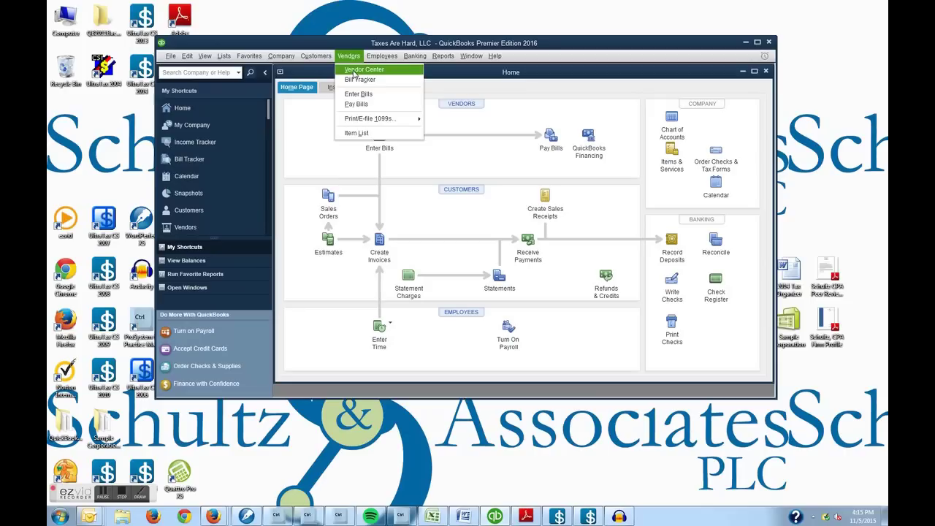
left_click(354, 71)
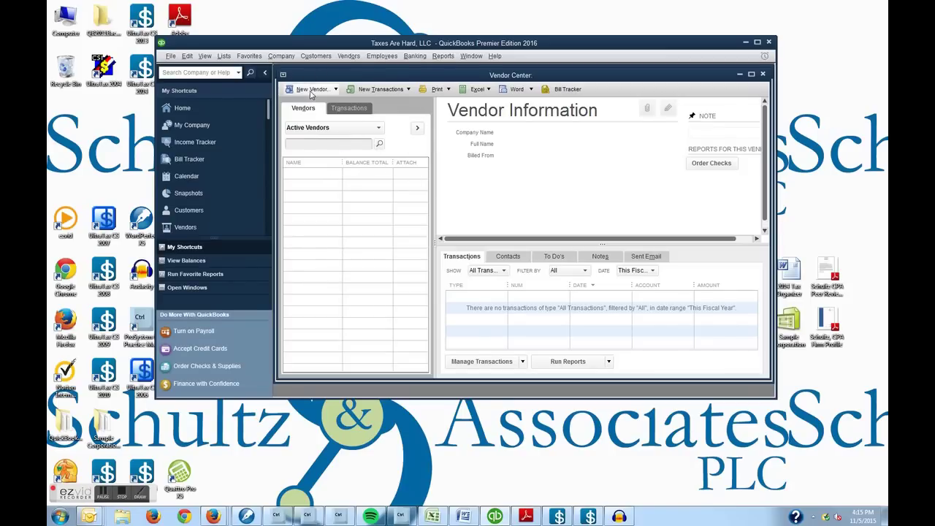
left_click(312, 91)
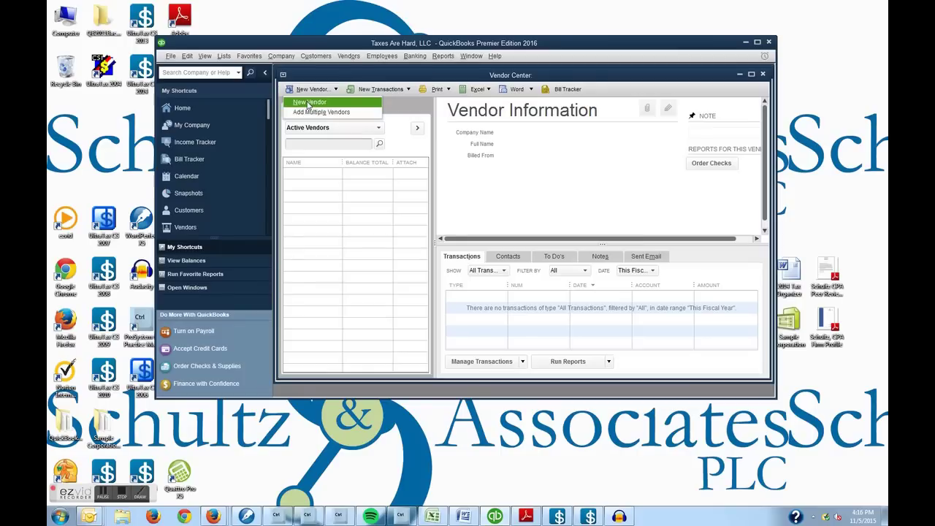
Step: Start a new vendor with vendor name AT&T and company name 'AT &T'
left_click(308, 104)
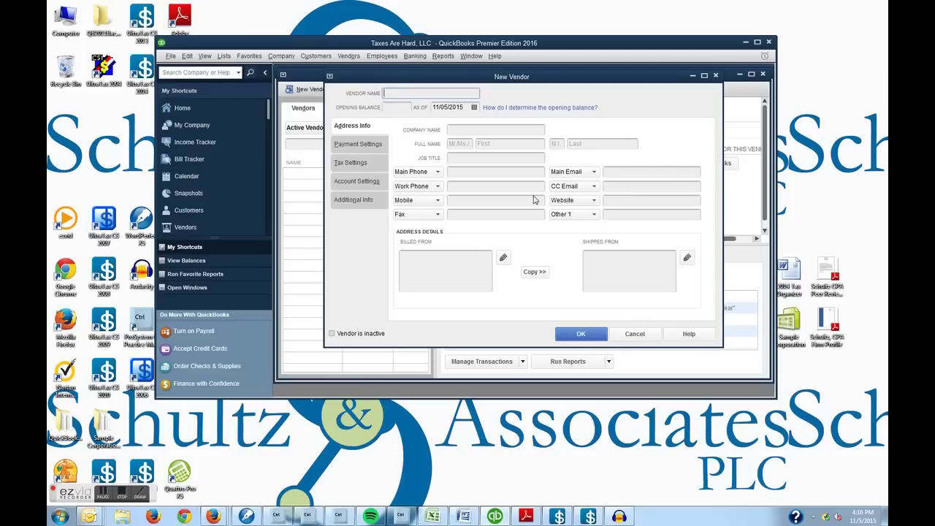
type("AR")
key("BackSpace")
type("T&T")
key("Tab")
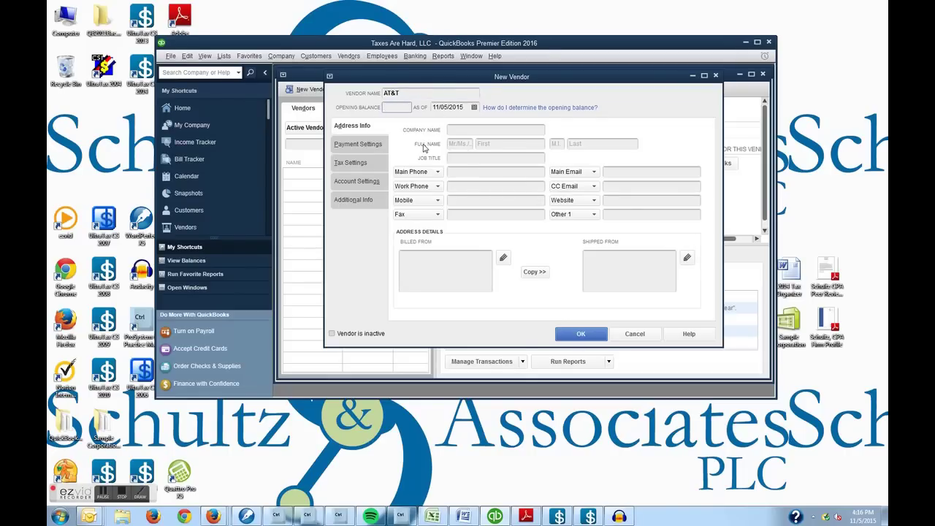
left_click(468, 129)
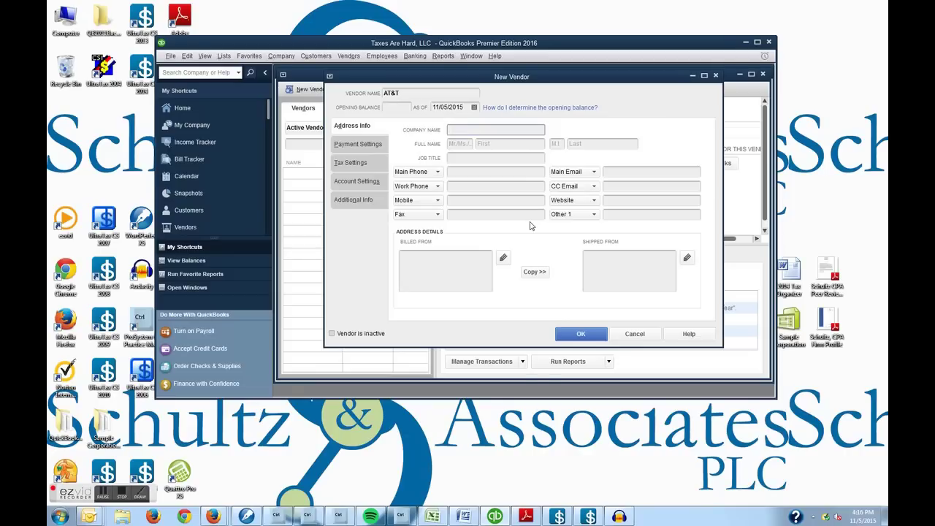
type("AT &T")
Step: Add Anytown USA as the billing address, copy it to shipping, and save AT&T
left_click(448, 260)
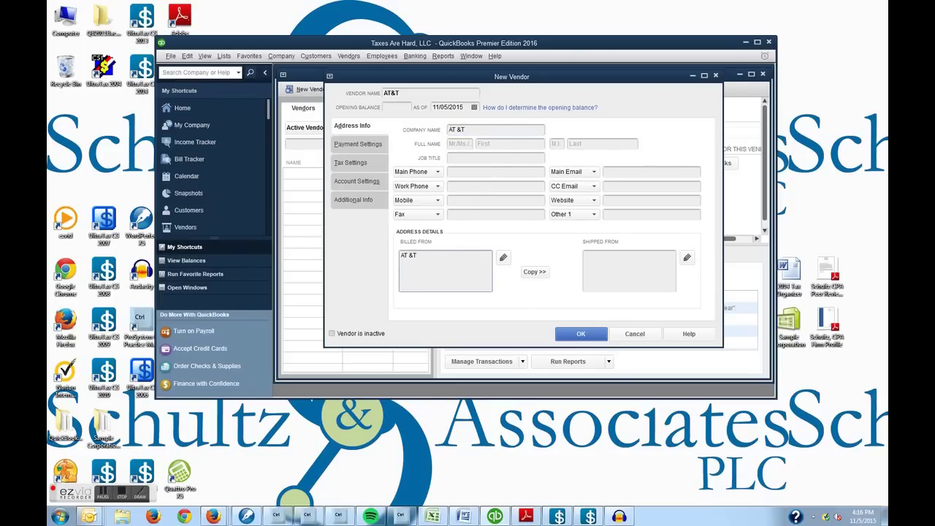
type("Anytown USA")
left_click(534, 273)
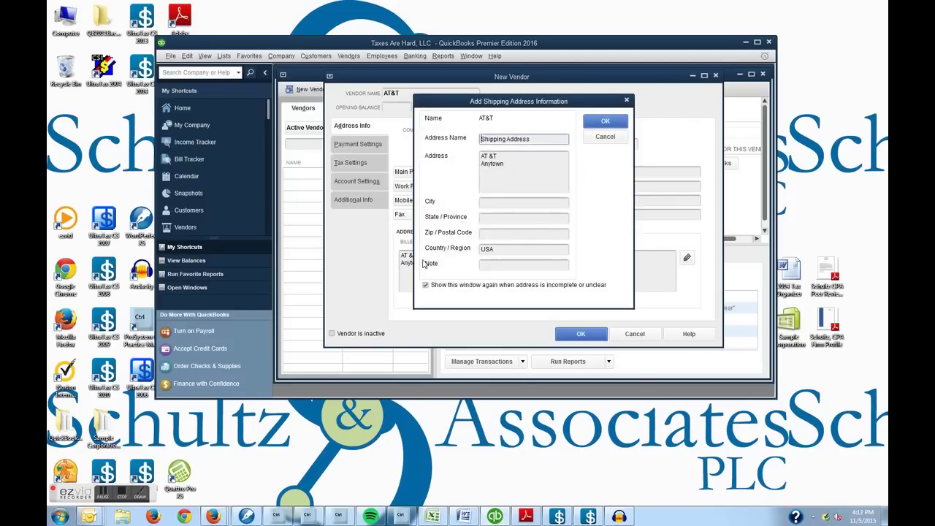
left_click(605, 120)
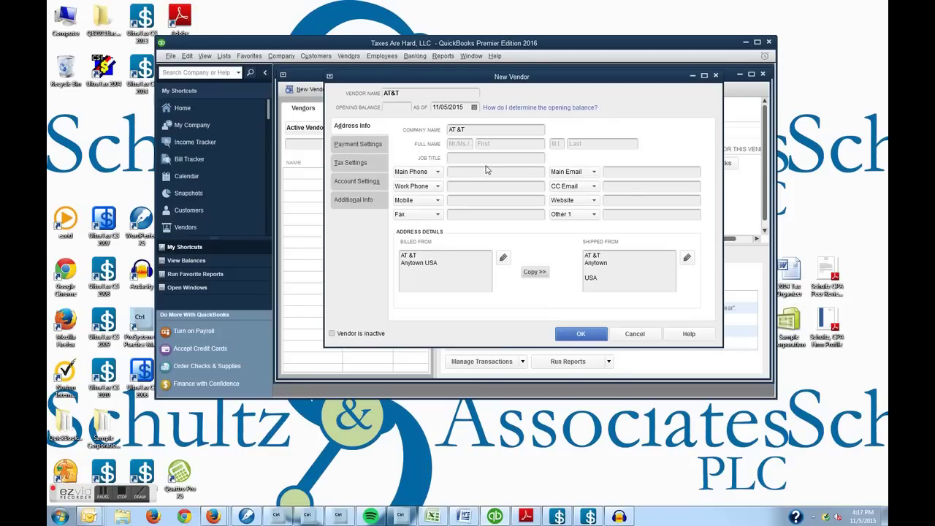
left_click(581, 333)
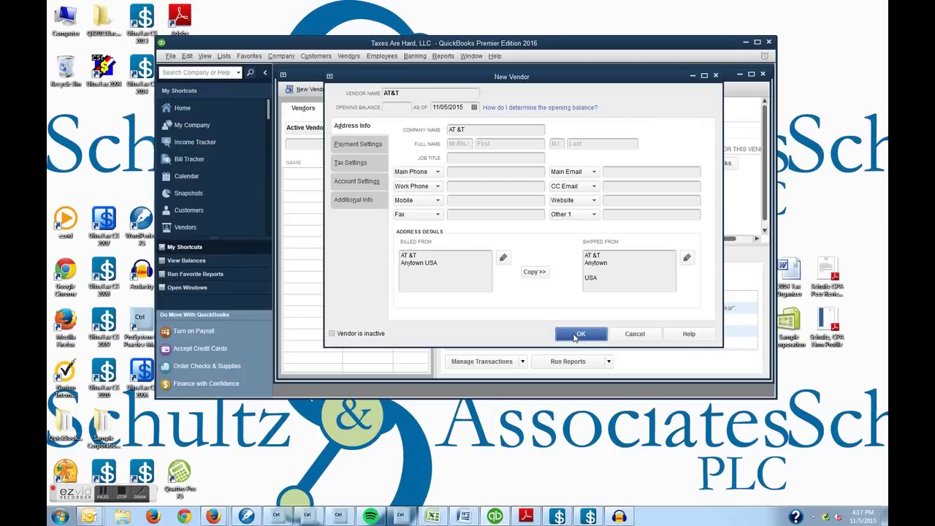
left_click(581, 334)
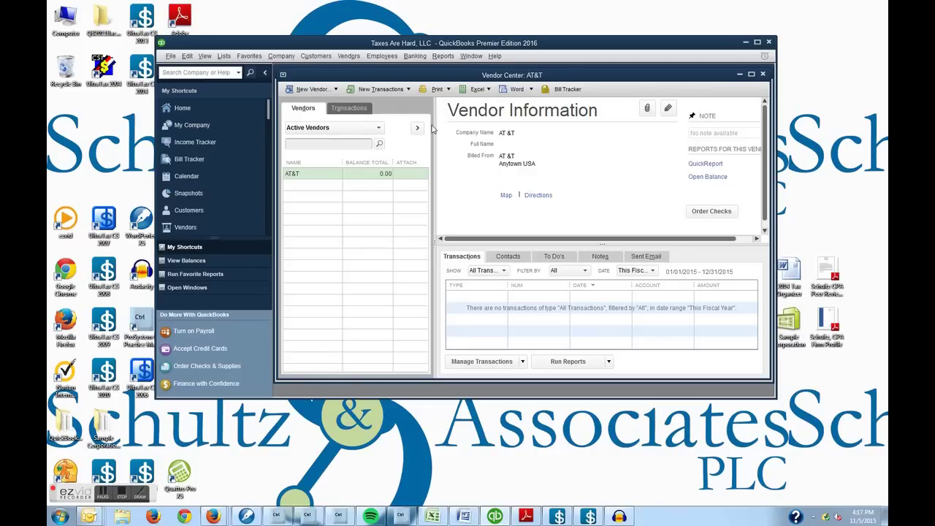
Step: Close the Vendor Center and open a blank bill via Vendors > Enter Bills
left_click(763, 75)
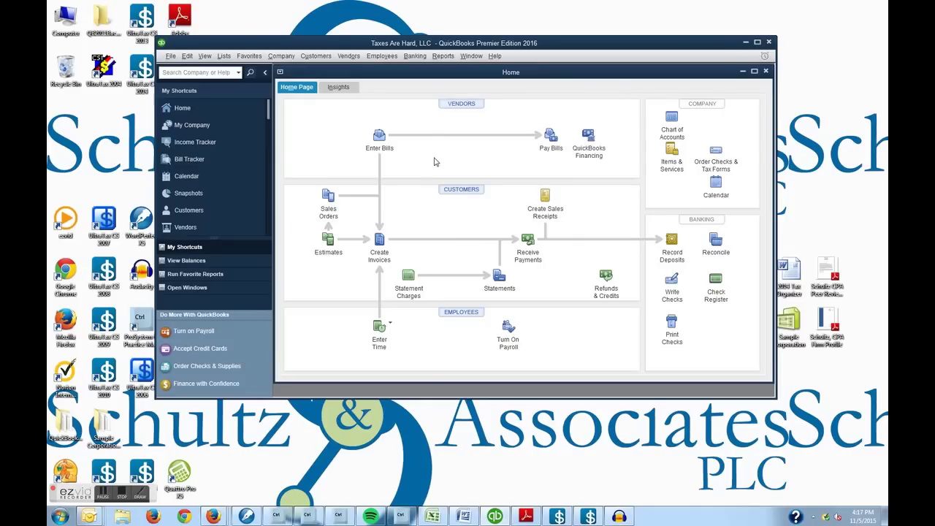
left_click(346, 58)
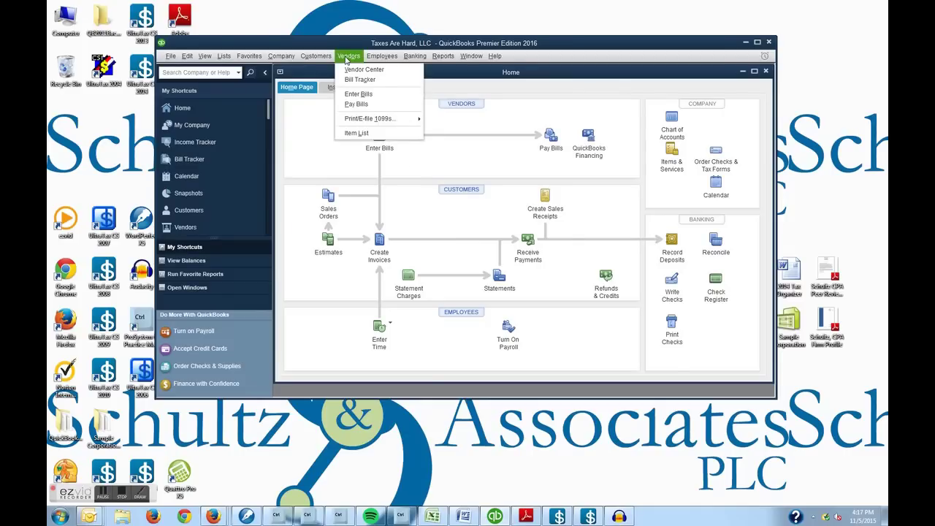
left_click(353, 96)
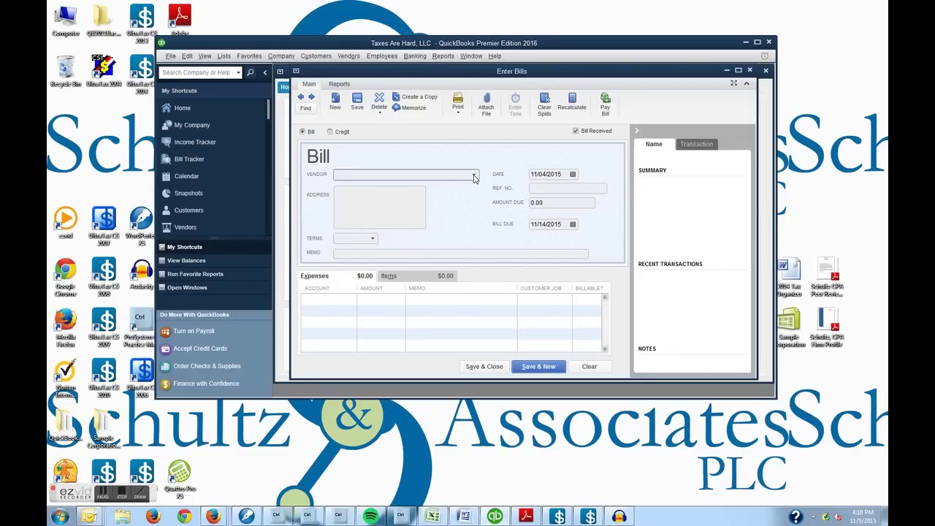
Step: Fill in the bill with vendor AT&T, ref. no. 12345 and amount due 1,492.00
left_click(474, 176)
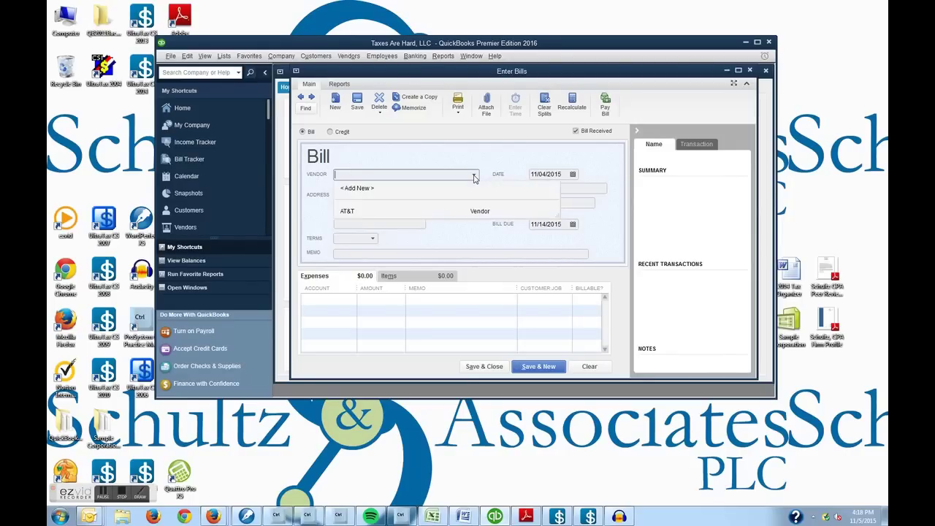
left_click(352, 213)
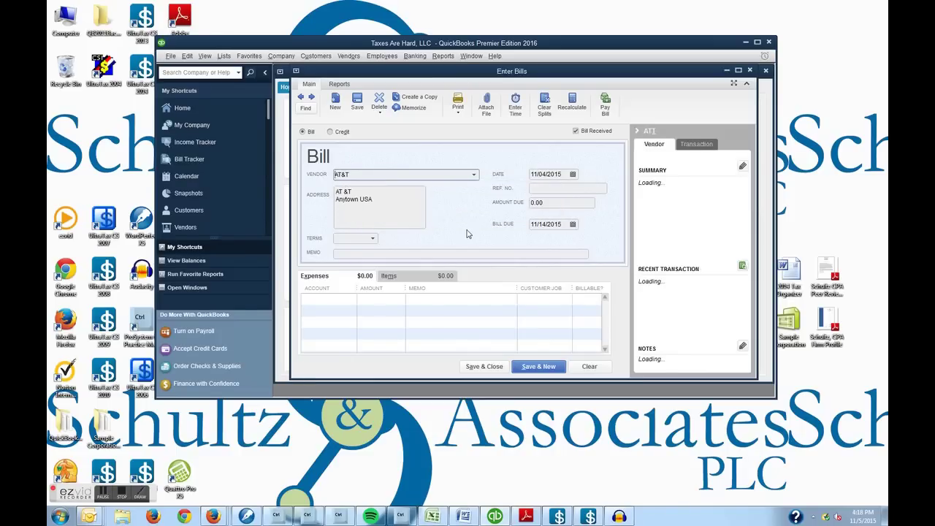
key("Tab")
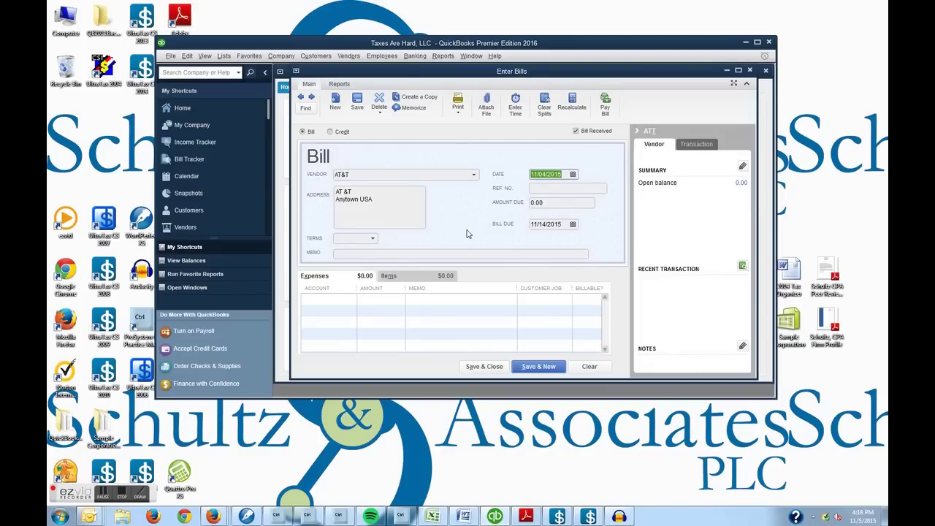
key("Tab")
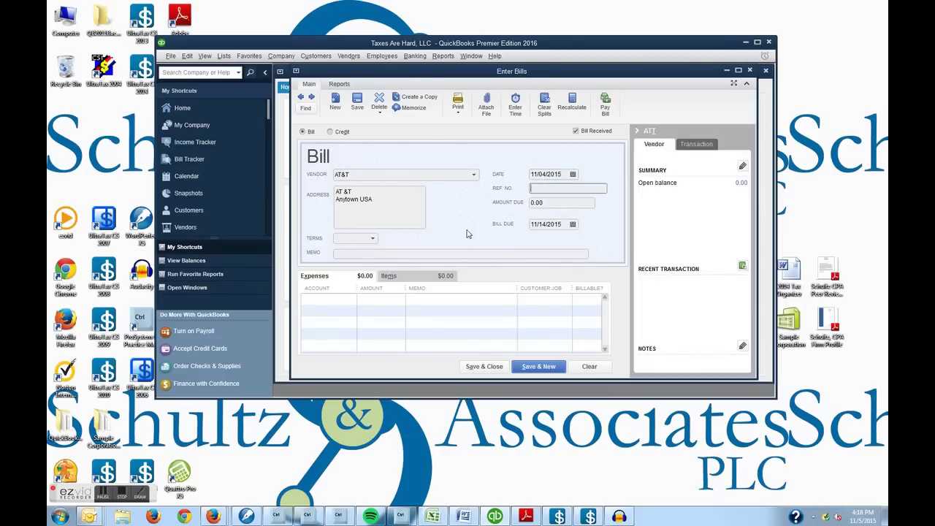
type("12345")
key("Tab")
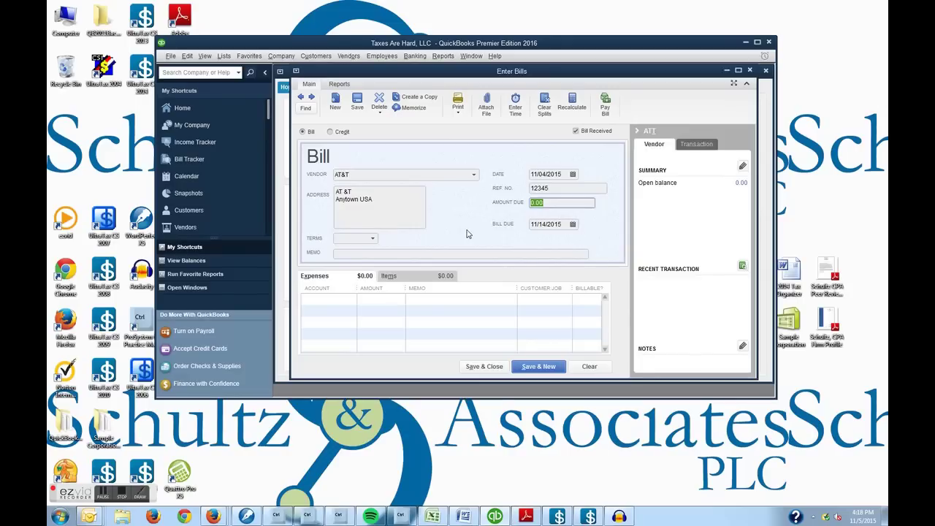
type("1492.00")
key("Tab")
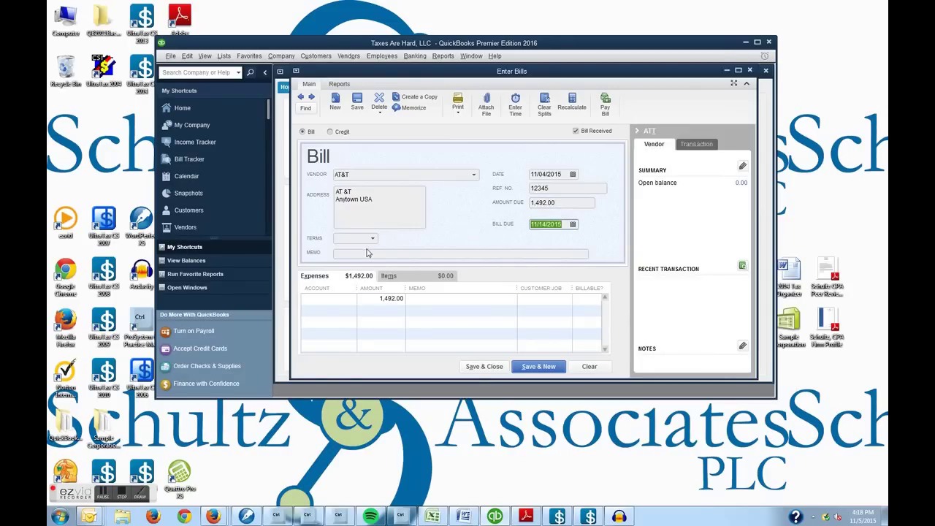
Step: Enter 'Oct 2015 Phone Bill' as the bill's memo
left_click(404, 253)
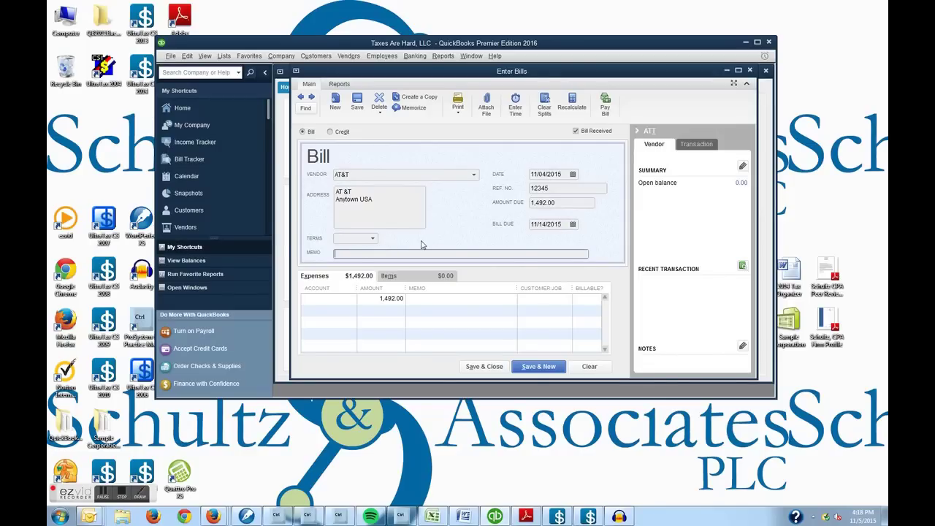
type("Oct 2015 Phone Bill")
key("Tab")
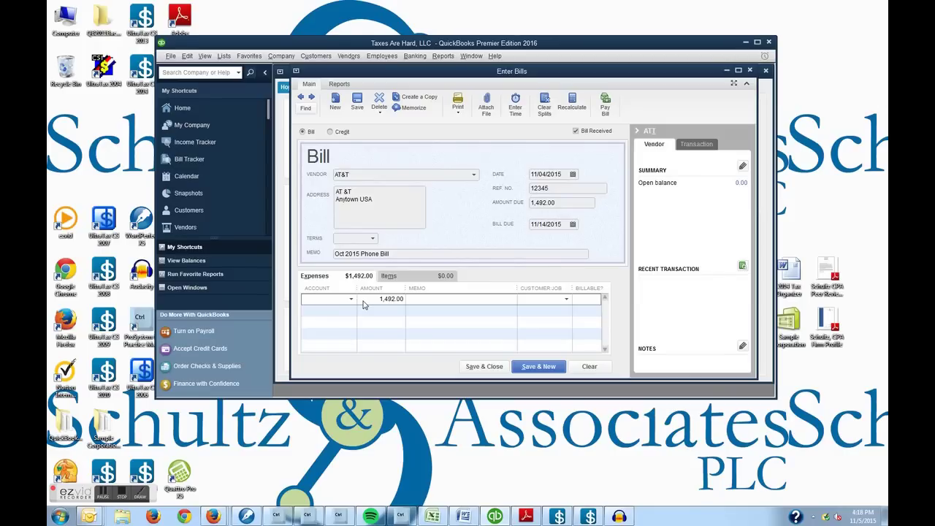
Step: Charge the 1,492.00 expense line to Telephone Expense and save and close the bill
type("Tele")
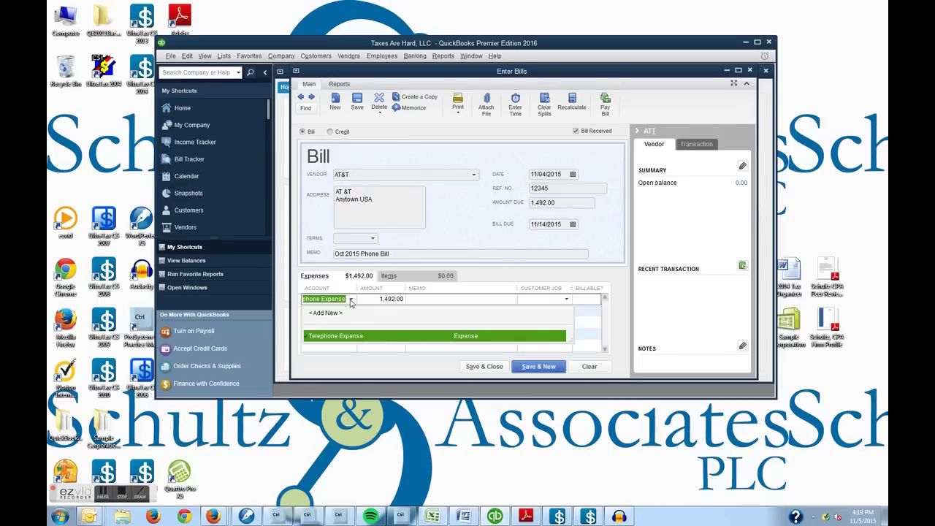
left_click(352, 300)
left_click(351, 301)
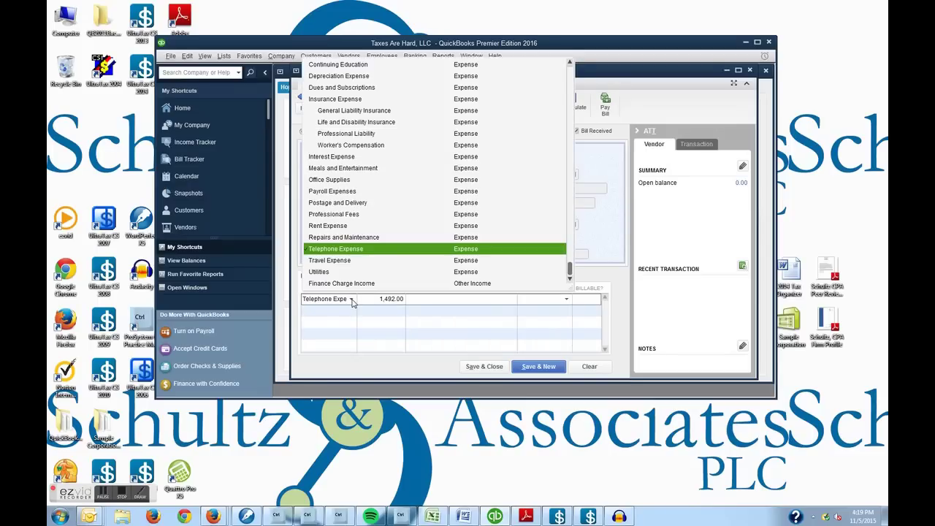
left_click(338, 250)
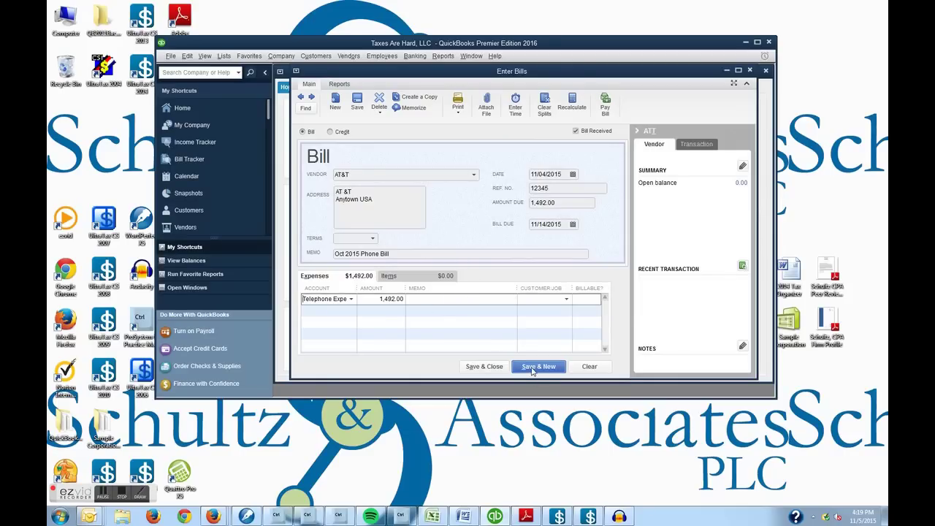
left_click(485, 366)
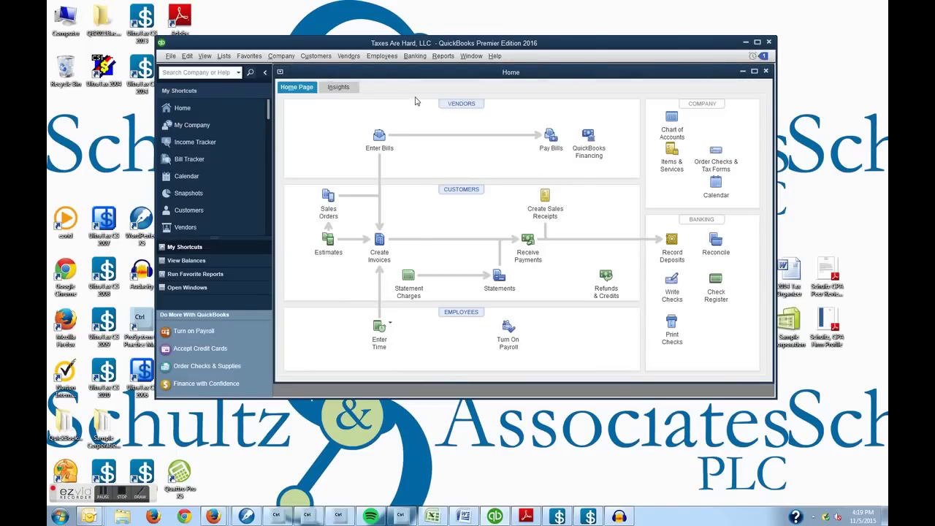
Step: Run the A/P Aging Detail report from Reports > Vendors & Payables
left_click(441, 56)
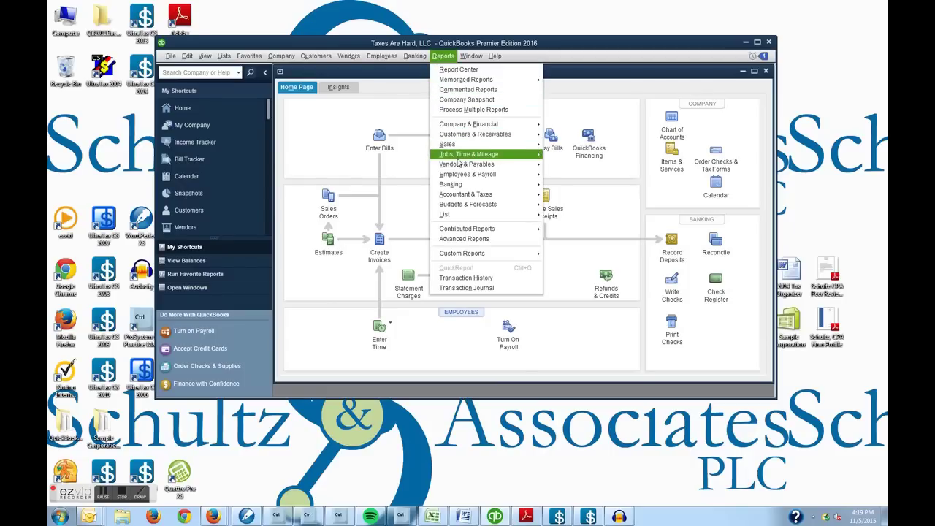
mouse_move(512, 164)
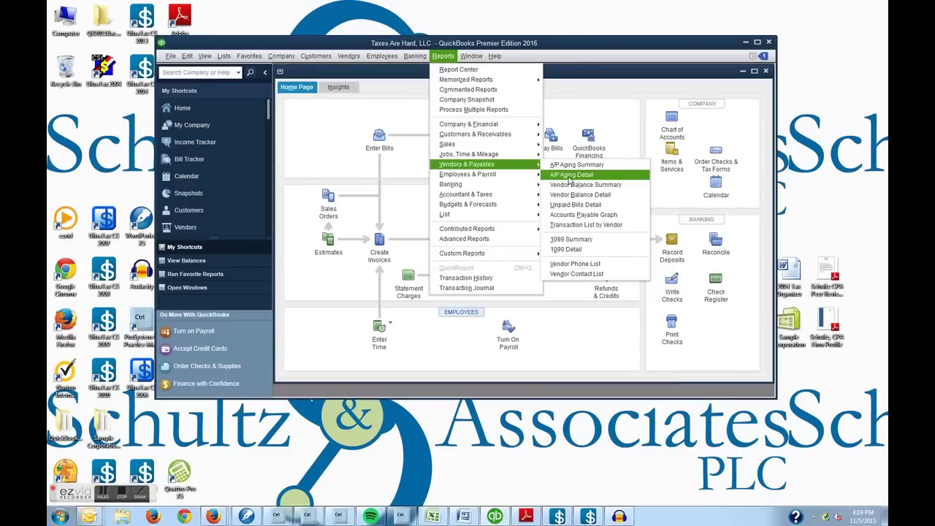
left_click(569, 178)
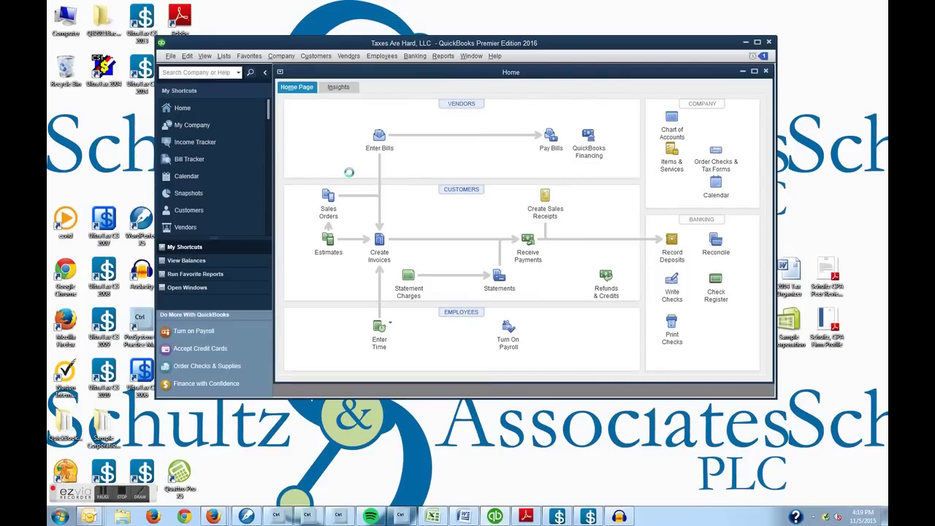